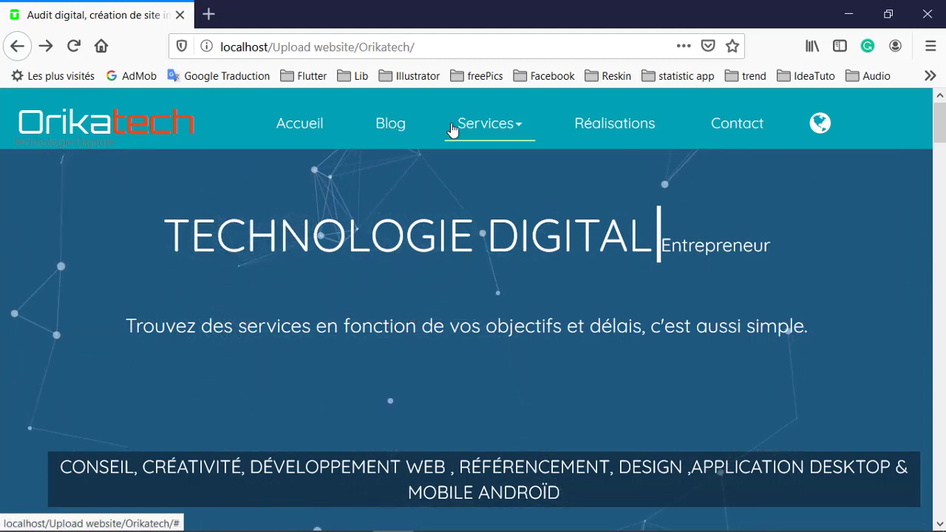
Preview the local Orikatech site's Services menu, home page and services section, and minimize that browser window
left_click(491, 132)
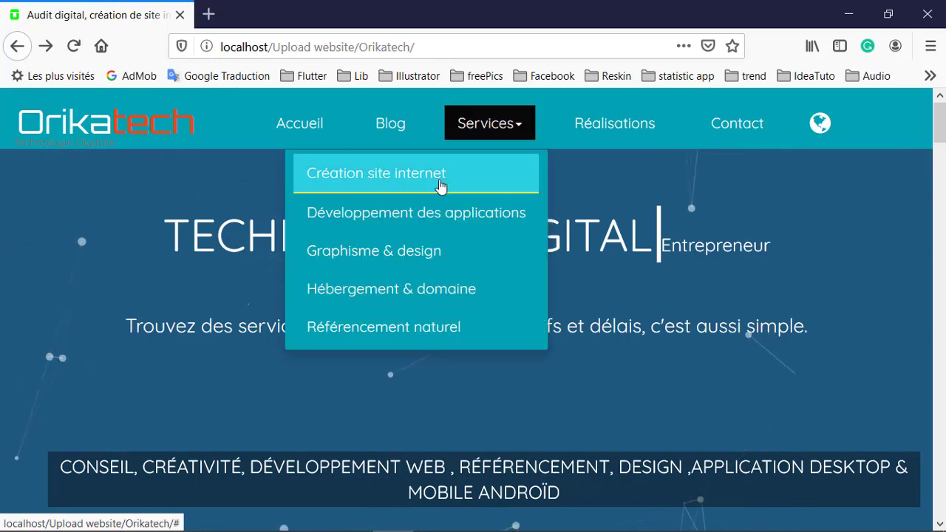
left_click(320, 130)
scroll(561, 316, "down", 5)
scroll(560, 316, "down", 10)
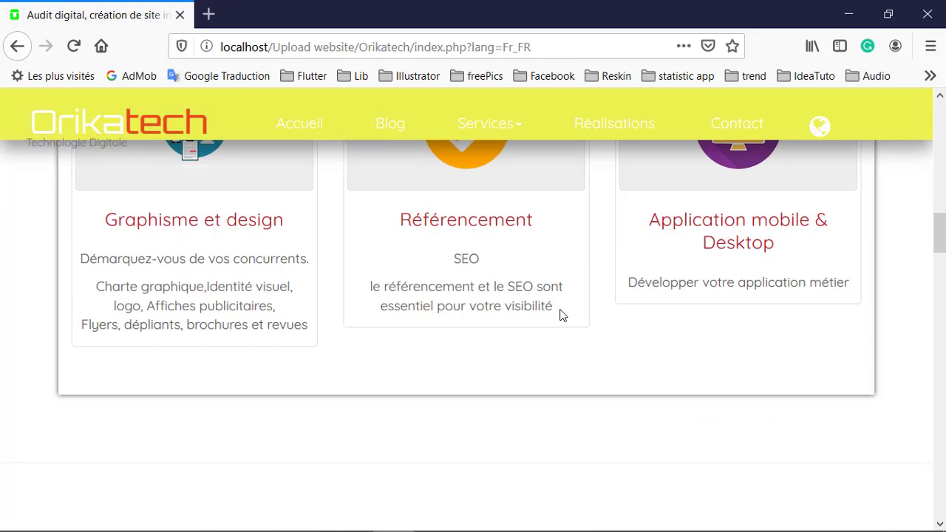
scroll(559, 315, "up", 6)
scroll(560, 316, "up", 5)
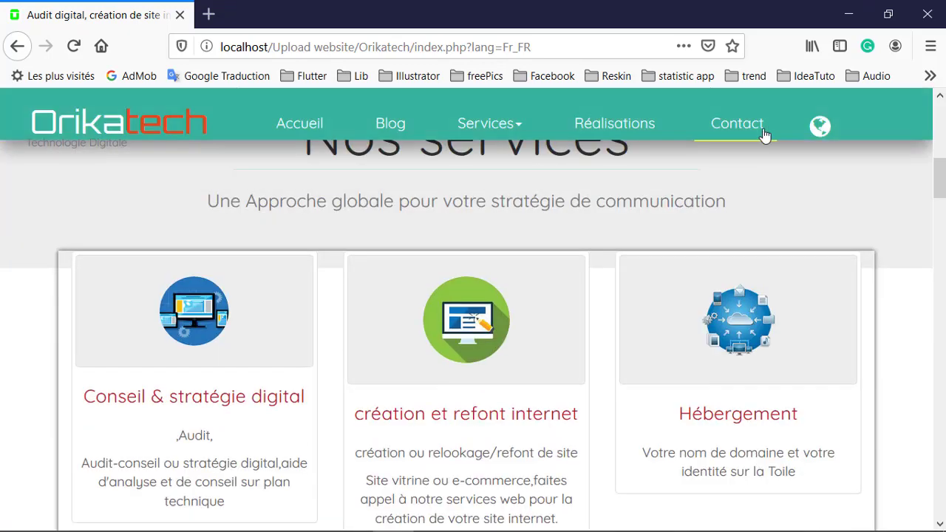
left_click(849, 15)
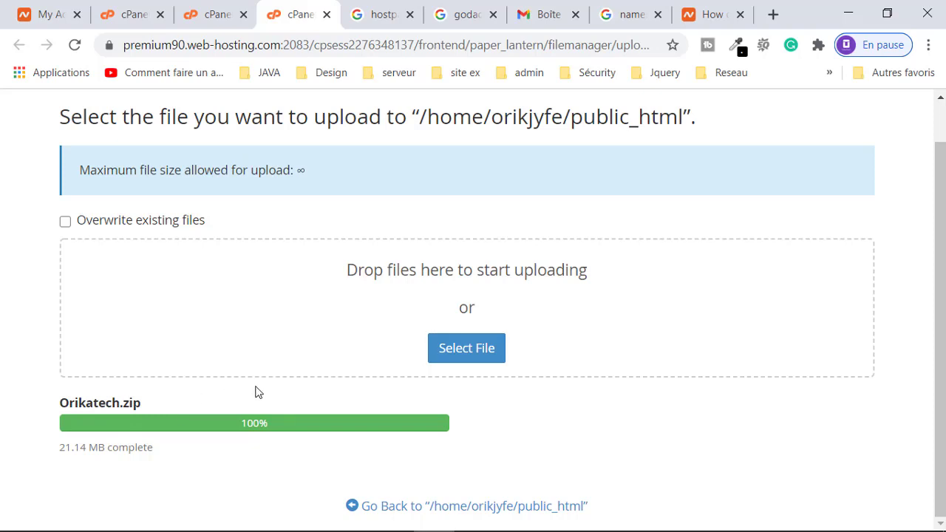
Close the finished upload page and extract Orikatech.zip into /public_html in the cPanel File Manager
key("ctrl+w")
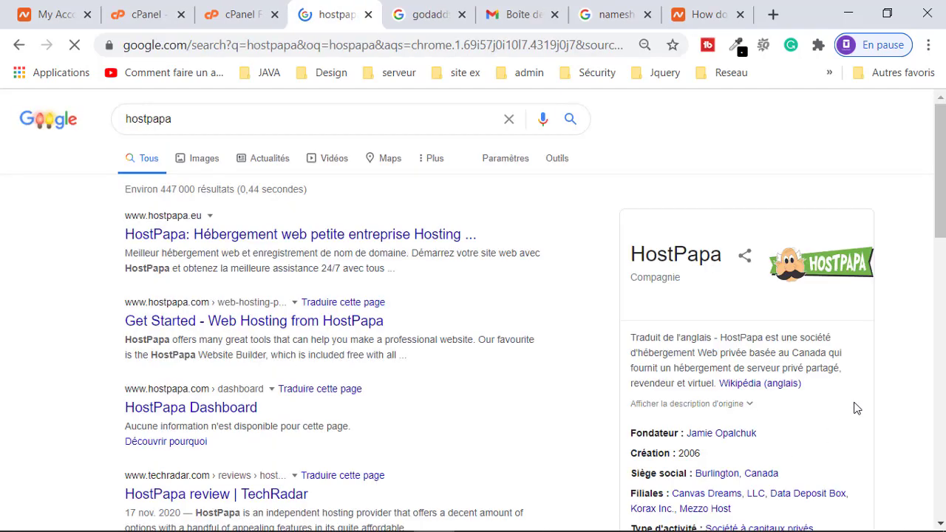
left_click(234, 13)
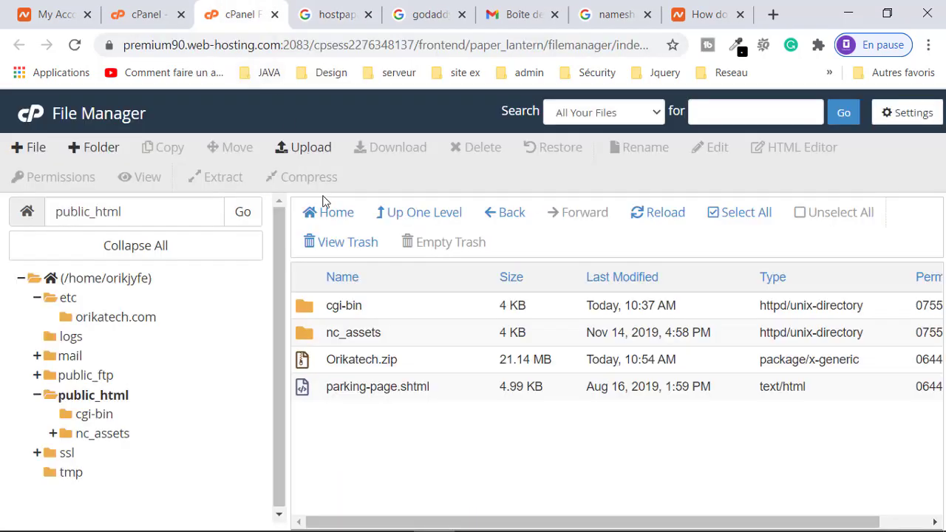
left_click(365, 362)
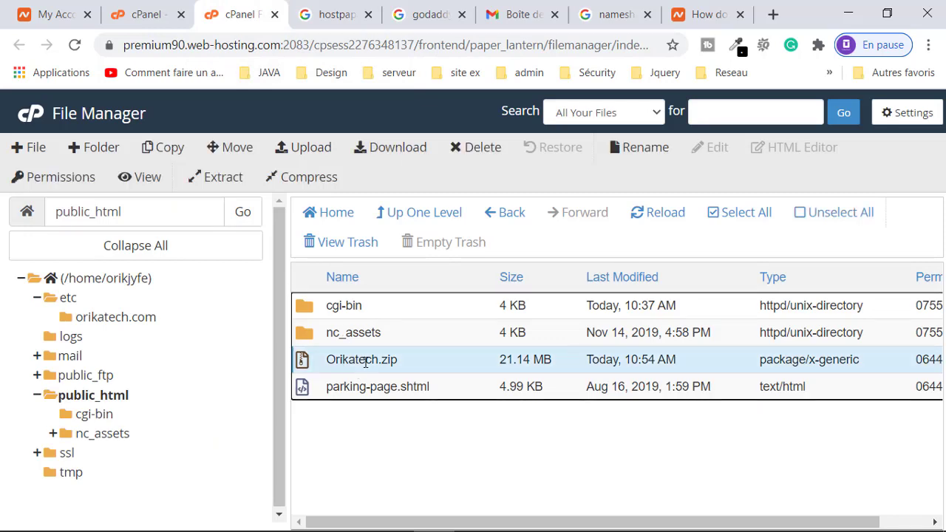
right_click(365, 362)
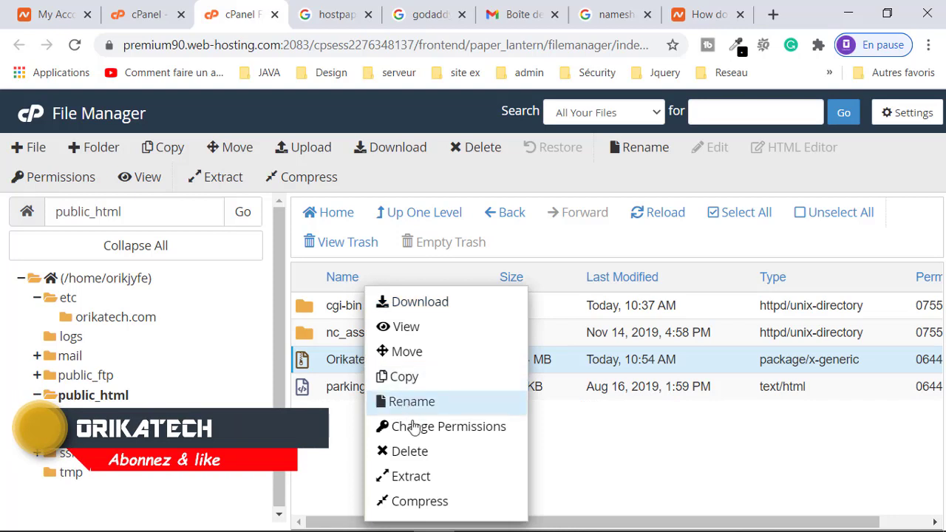
left_click(411, 477)
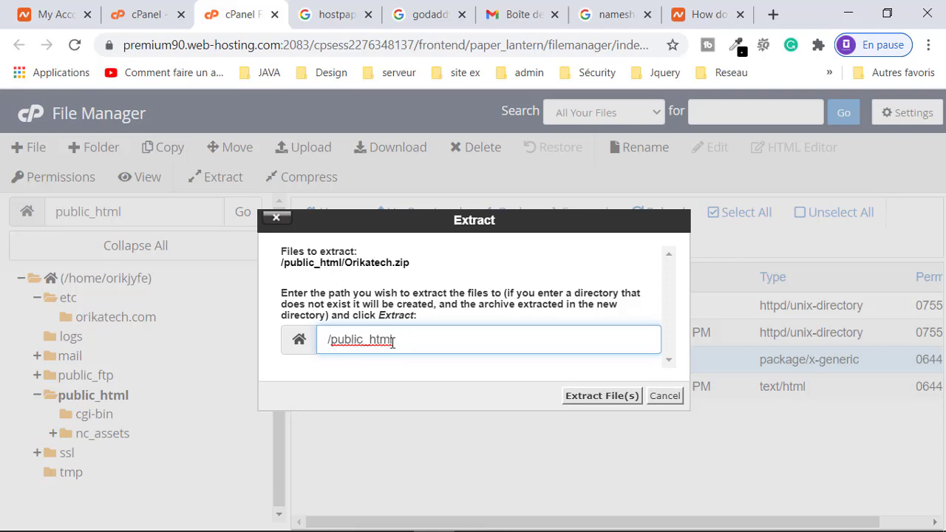
left_click(607, 401)
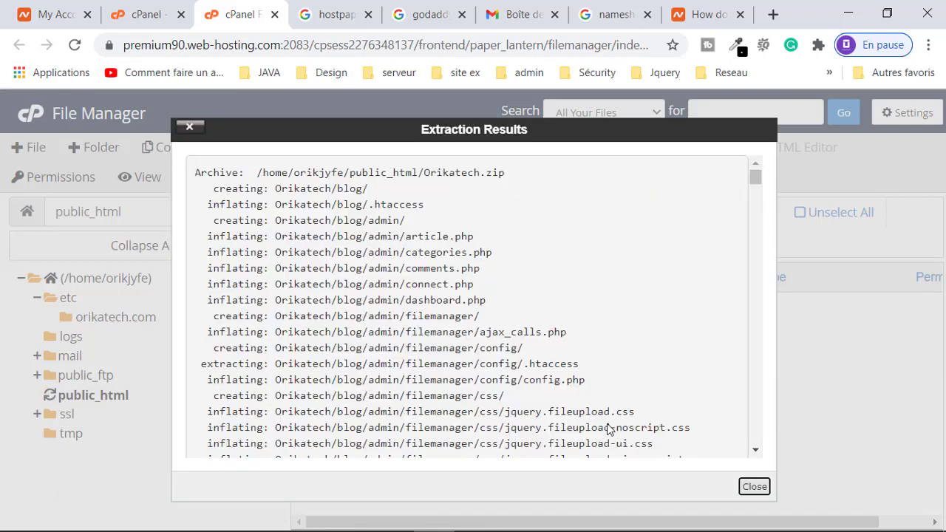
left_click(754, 489)
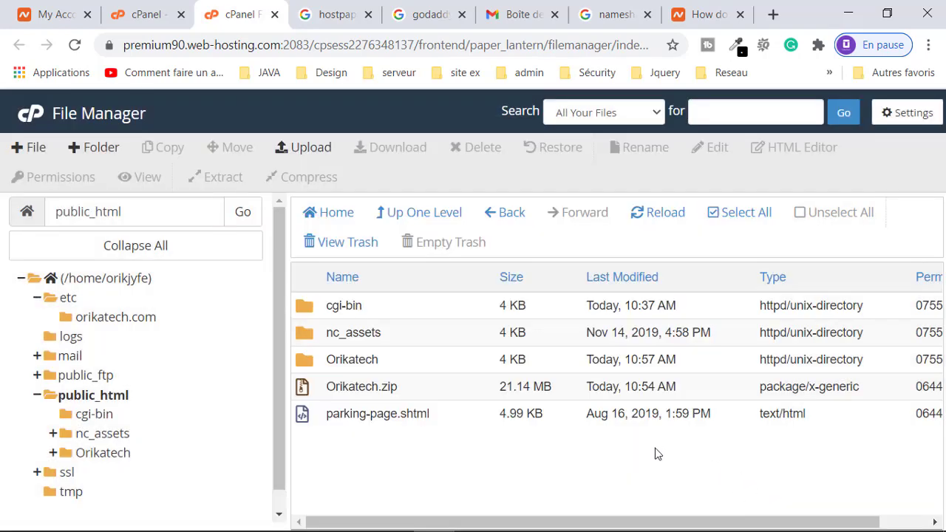
Inspect the contents of the extracted Orikatech folder, return to public_html and select Orikatech.zip
double_click(314, 365)
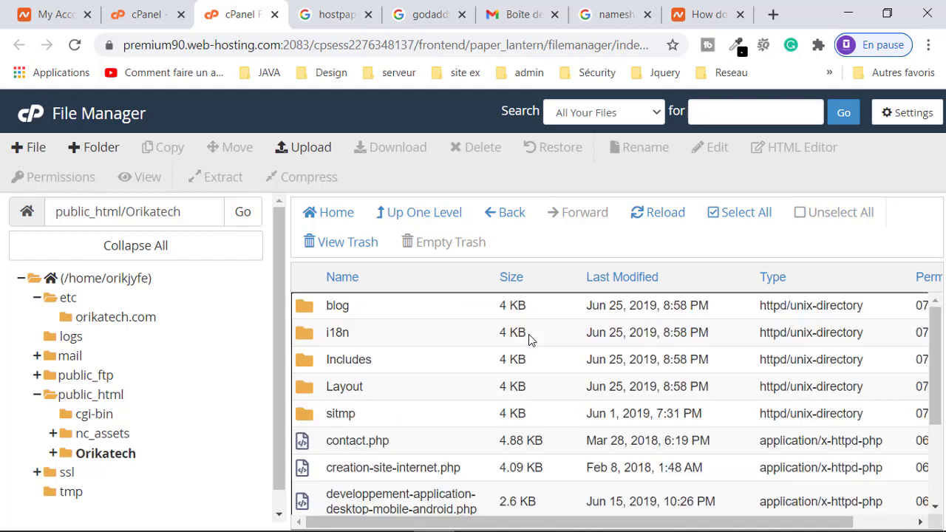
scroll(529, 334, "down", 2)
scroll(609, 402, "up", 2)
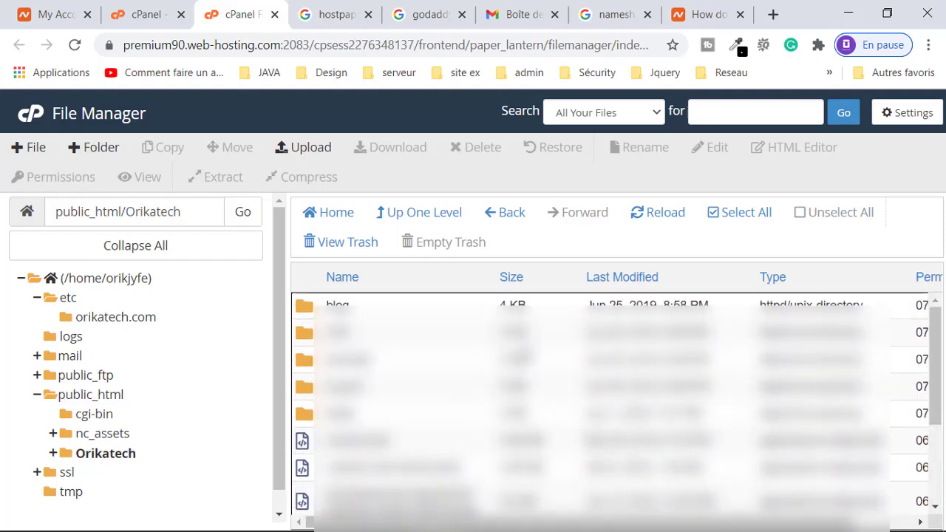
scroll(529, 355, "down", 2)
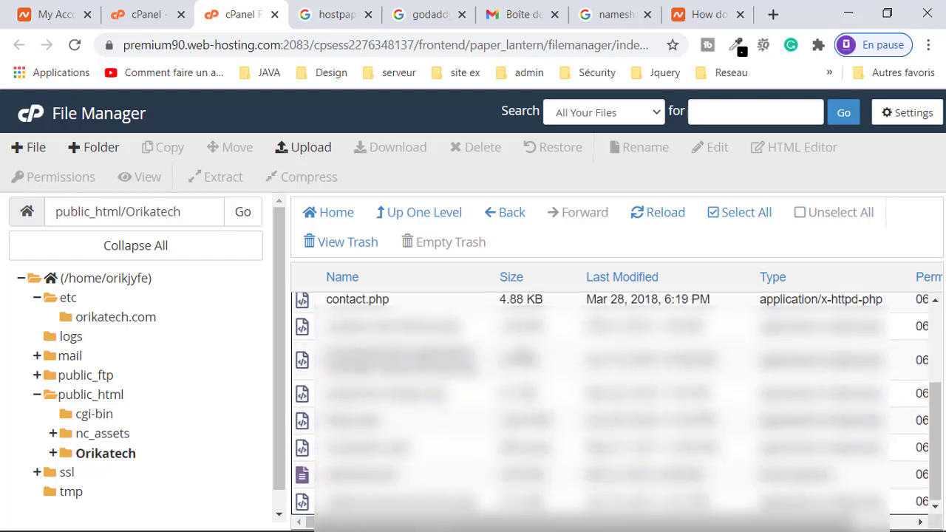
left_click(387, 214)
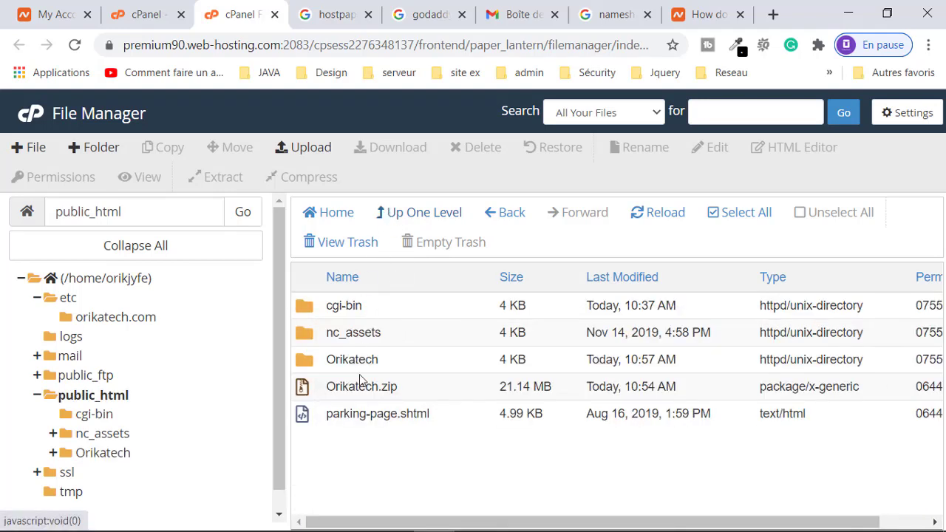
left_click(356, 389)
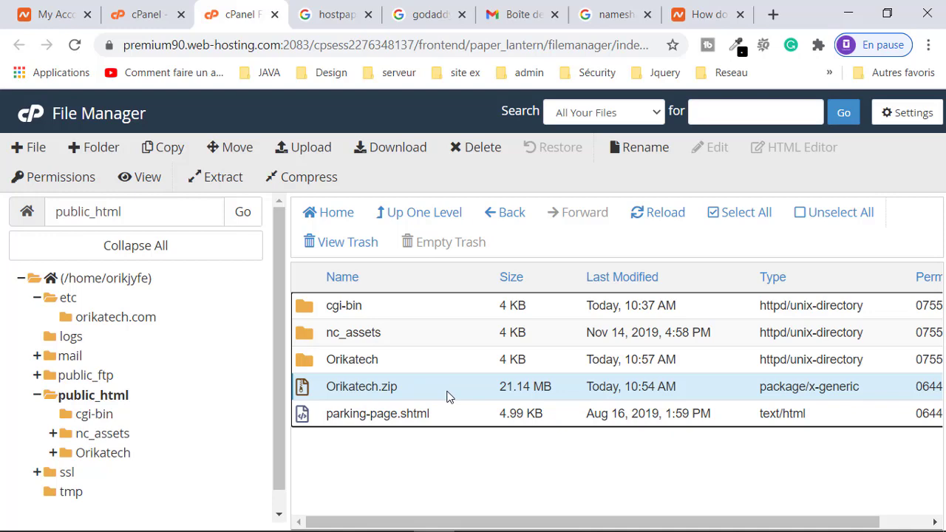
left_click(773, 14)
left_click(643, 44)
type("w")
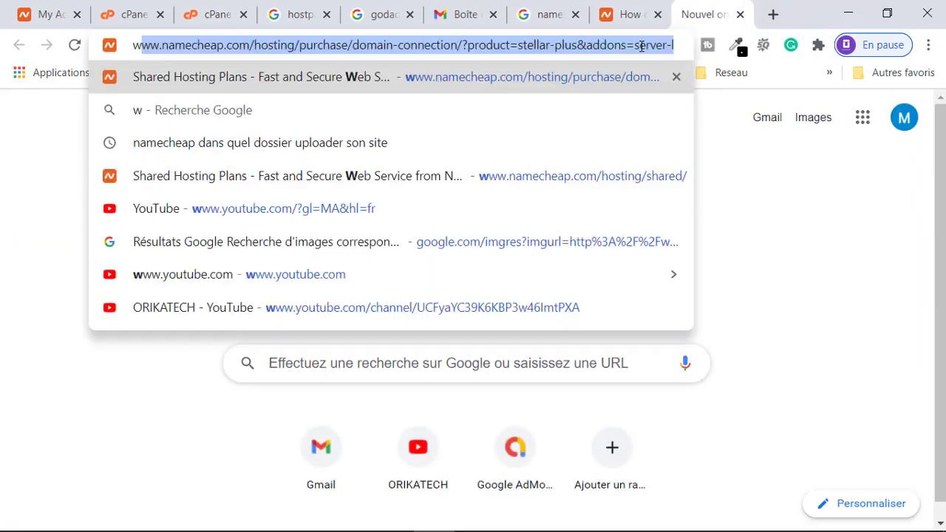
type("ww.")
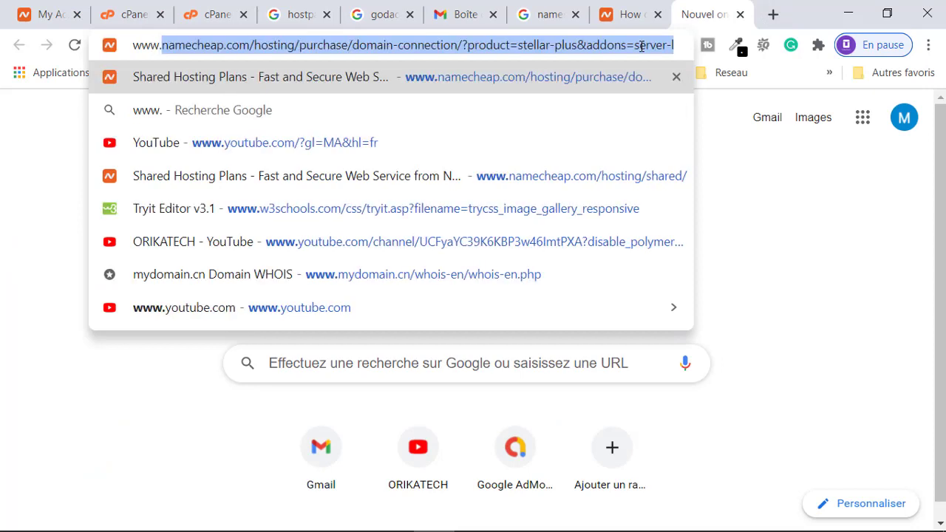
type("orikatech")
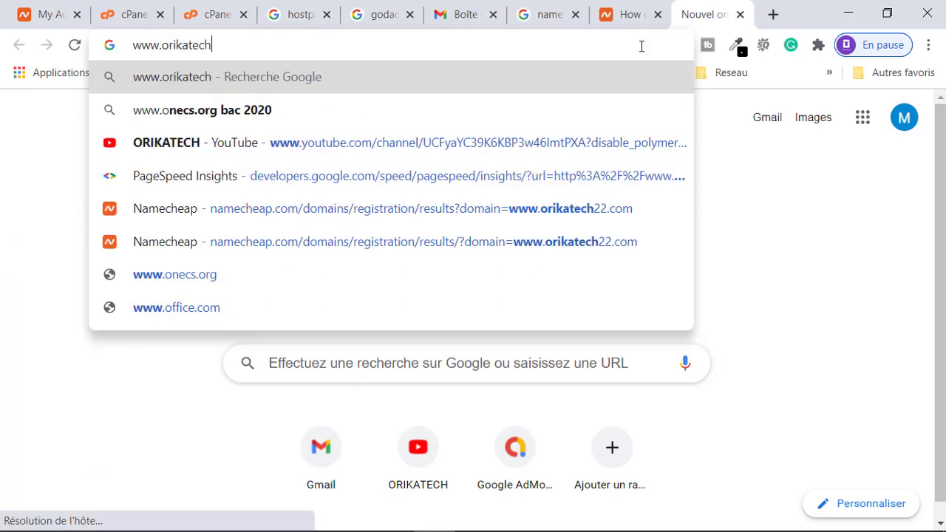
type(".com")
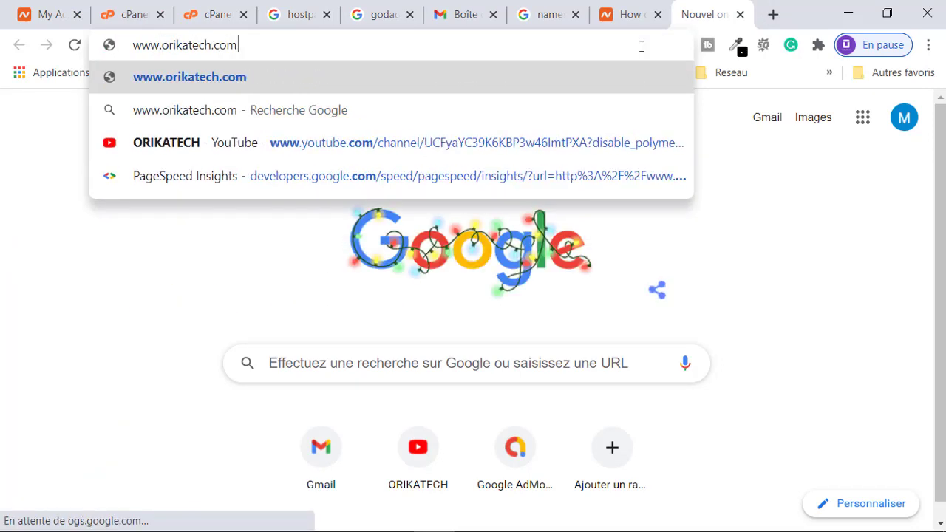
key("Return")
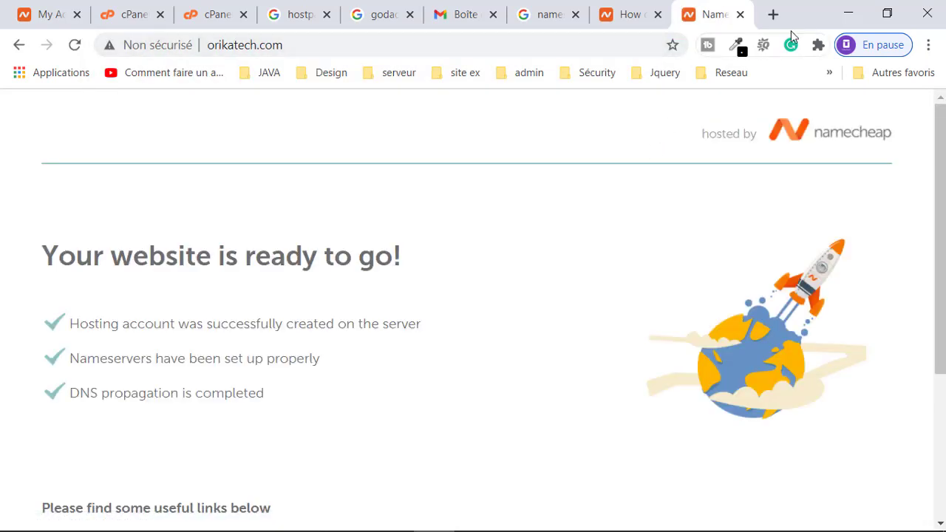
scroll(646, 177, "down", 2)
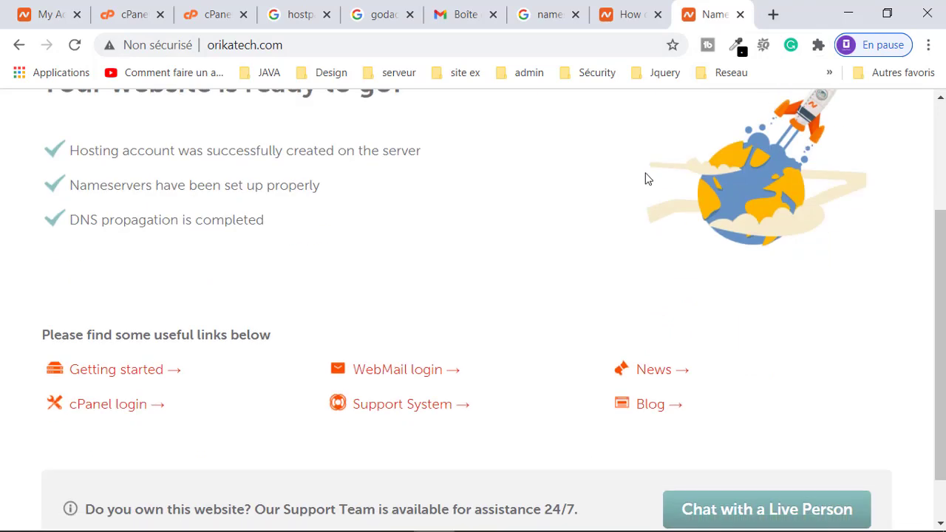
scroll(646, 178, "up", 1)
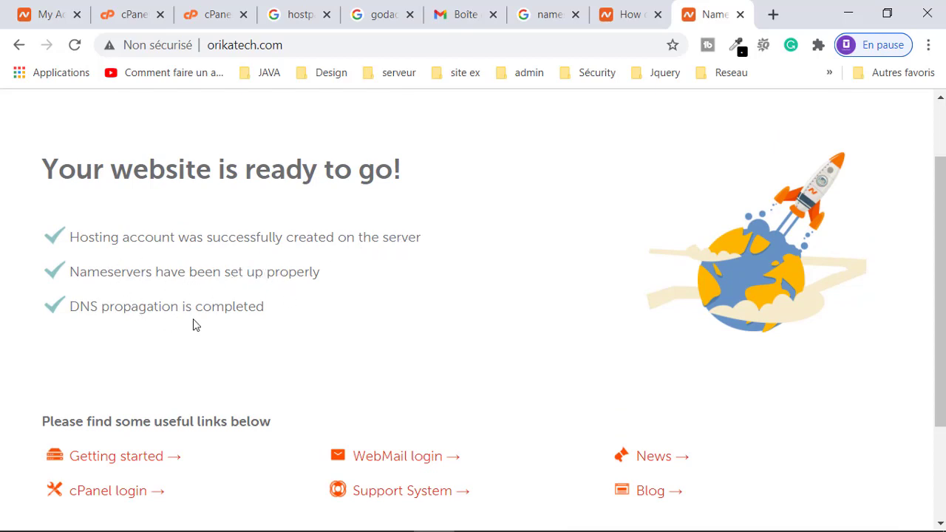
scroll(297, 321, "down", 2)
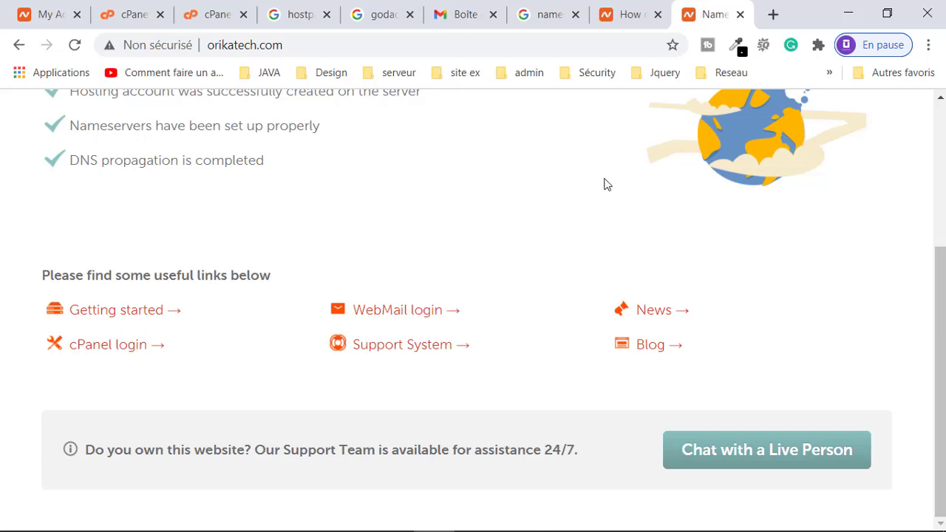
Open the Getting started link and browse the Namecheap knowledgebase's list of hosting articles
left_click(119, 317)
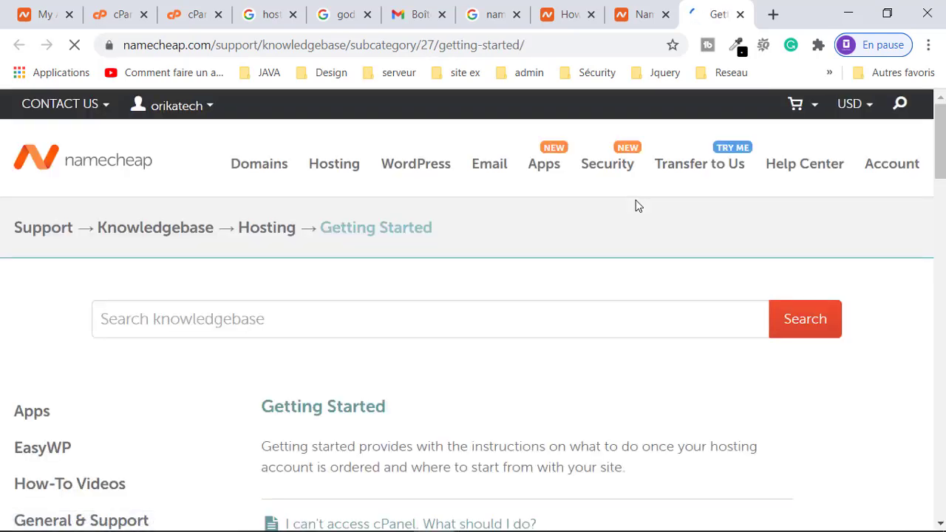
scroll(638, 206, "down", 5)
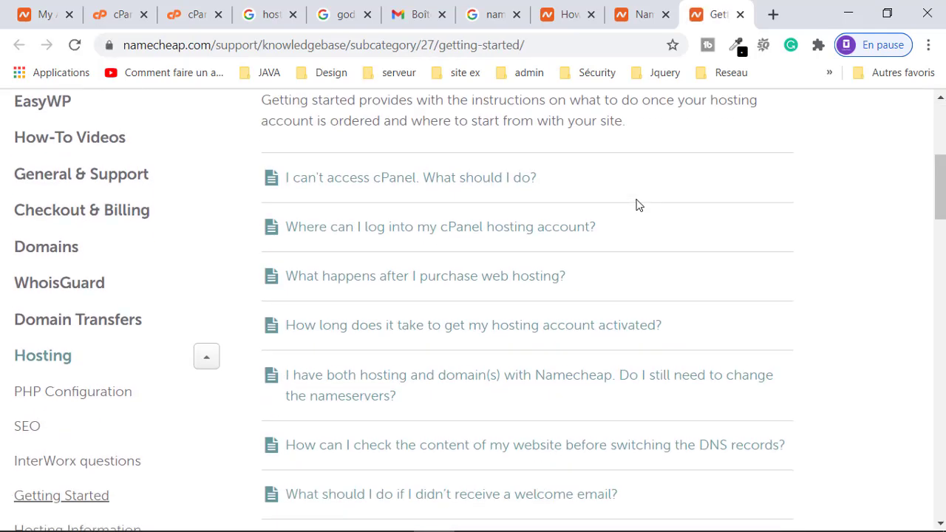
scroll(636, 205, "down", 3)
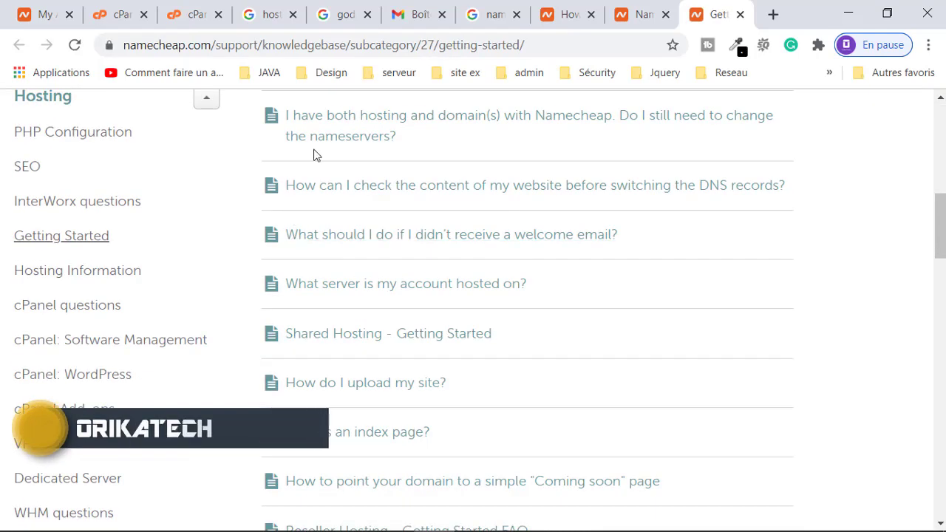
scroll(462, 241, "up", 7)
scroll(351, 294, "down", 4)
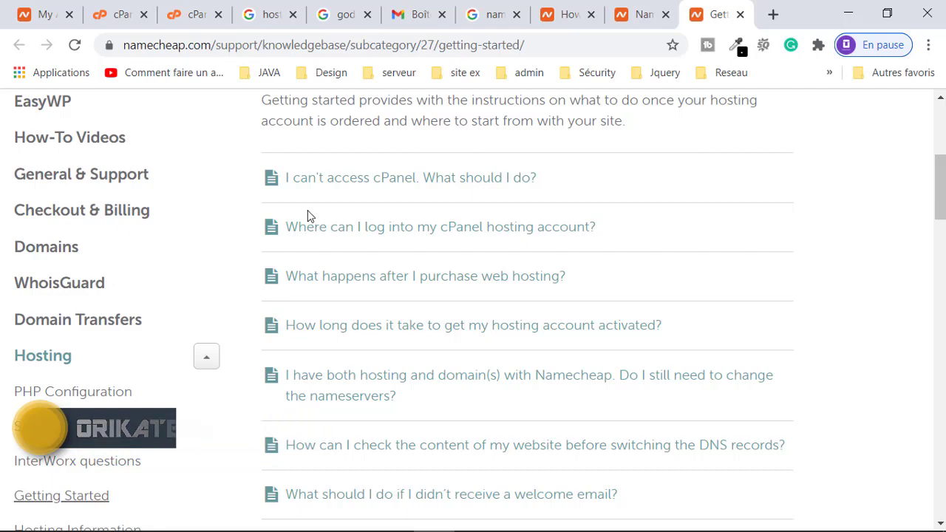
scroll(668, 296, "down", 5)
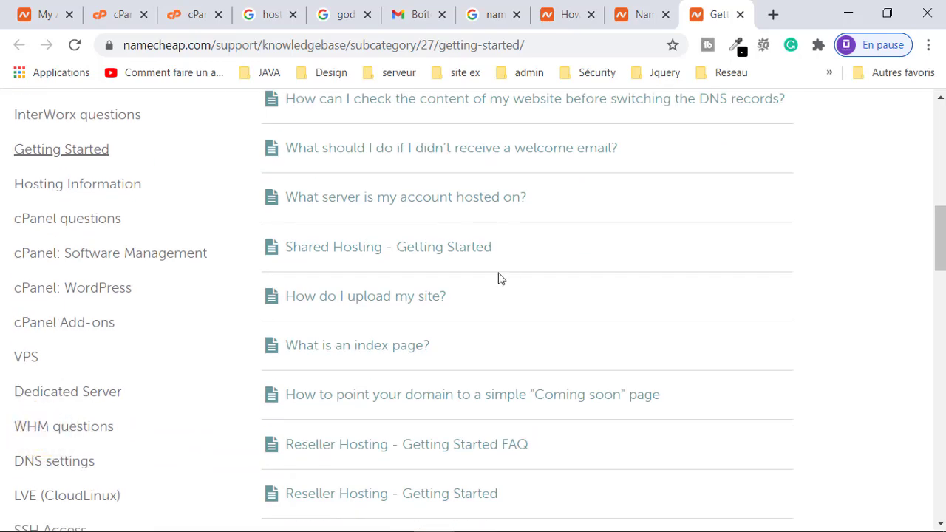
scroll(500, 277, "up", 4)
scroll(176, 291, "down", 2)
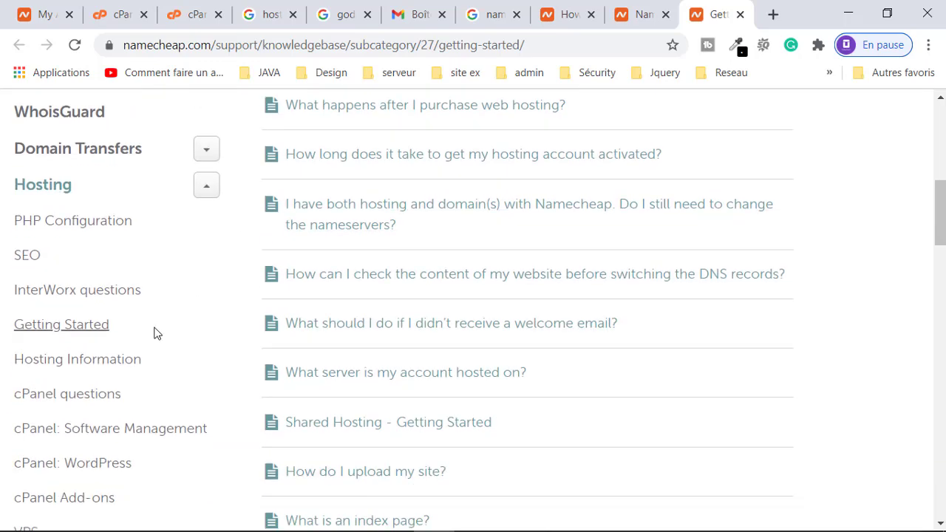
scroll(154, 332, "down", 2)
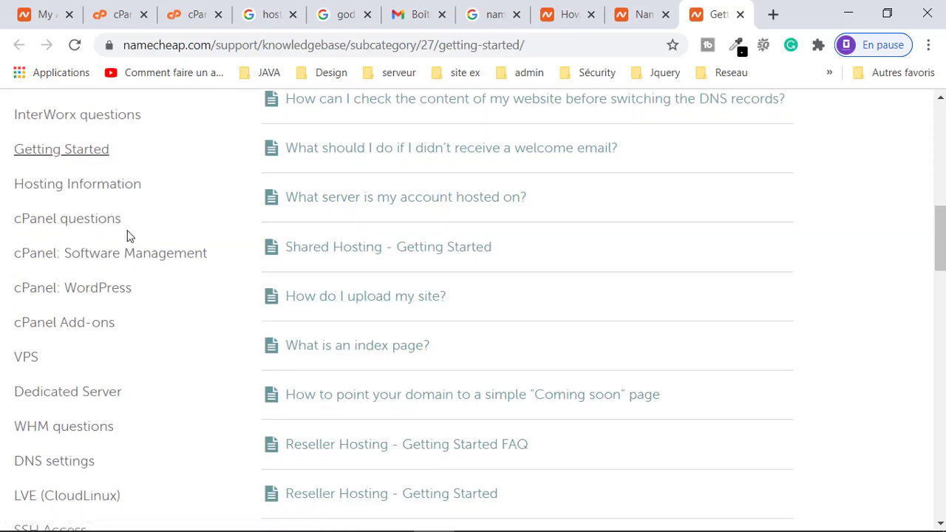
scroll(278, 325, "down", 3)
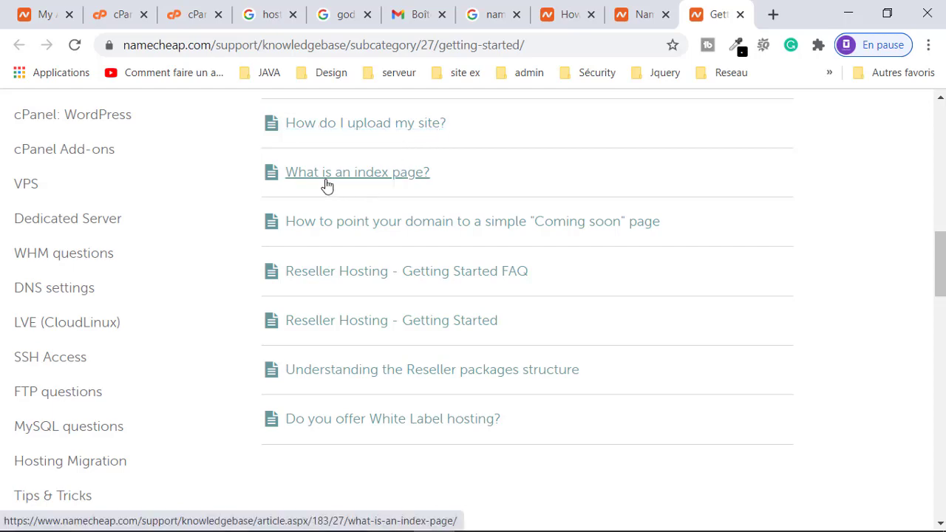
scroll(675, 177, "up", 5)
Recheck the orikatech.com landing page and switch to the open knowledgebase article on uploading a site
left_click(643, 14)
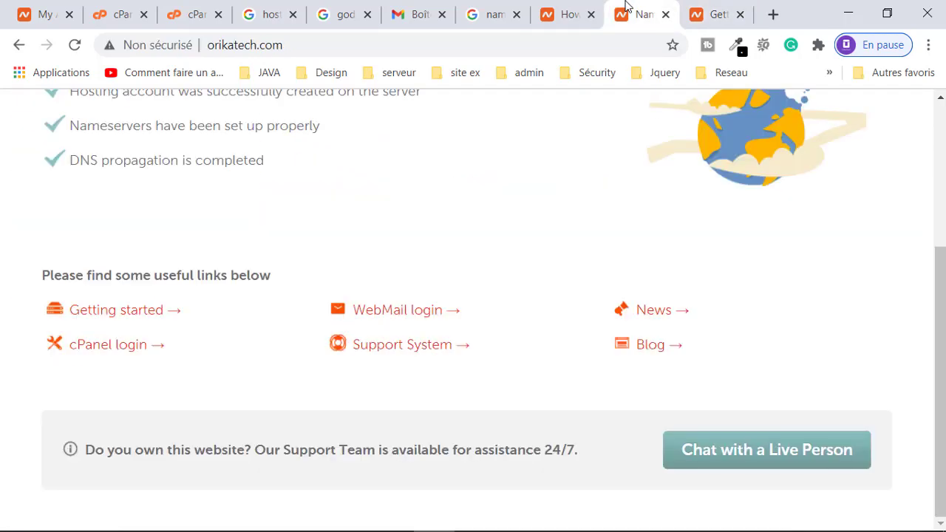
scroll(543, 246, "up", 3)
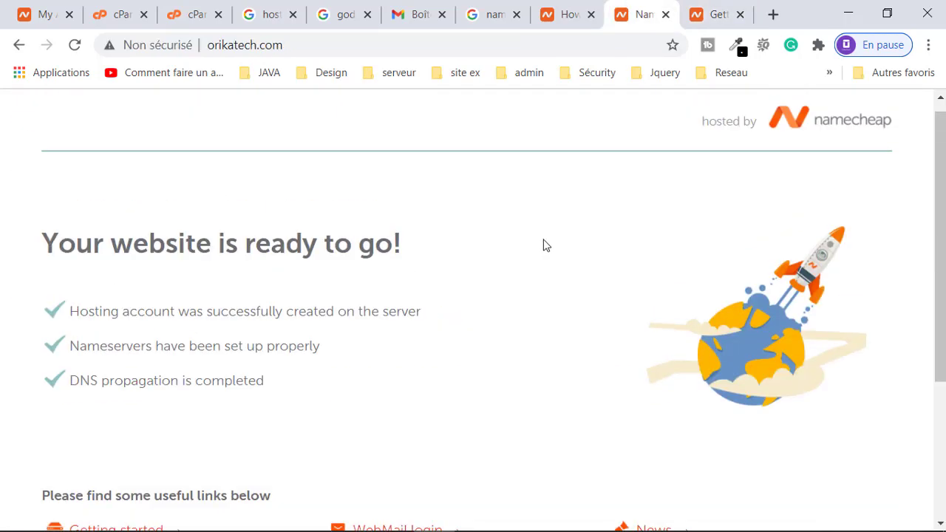
left_click(572, 16)
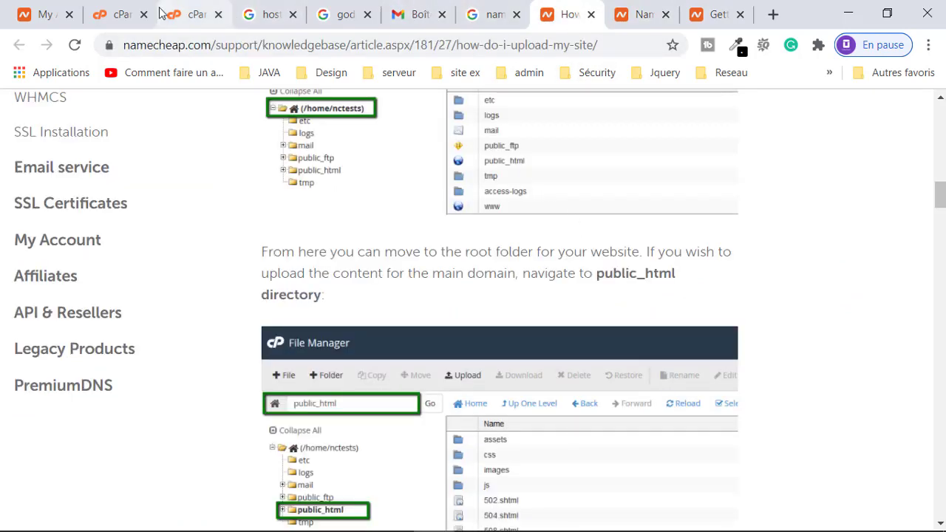
Switch back to the File Manager showing the contents of public_html
left_click(191, 14)
left_click(403, 459)
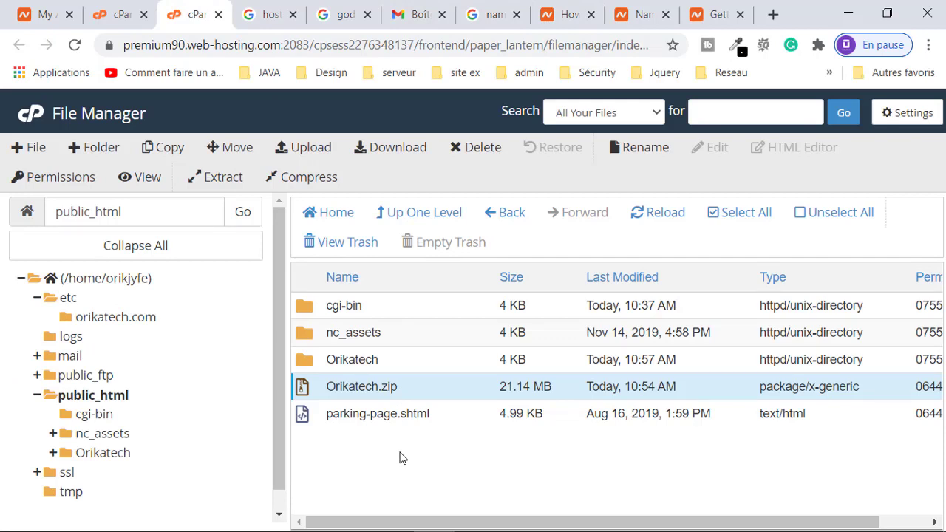
key("XF86AudioLowerVolume")
key("XF86AudioRaiseVolume")
key("XF86AudioRaiseVolume")
key("XF86AudioRaiseVolume")
key("XF86AudioRaiseVolume")
key("XF86AudioRaiseVolume")
key("XF86AudioRaiseVolume")
key("XF86AudioLowerVolume")
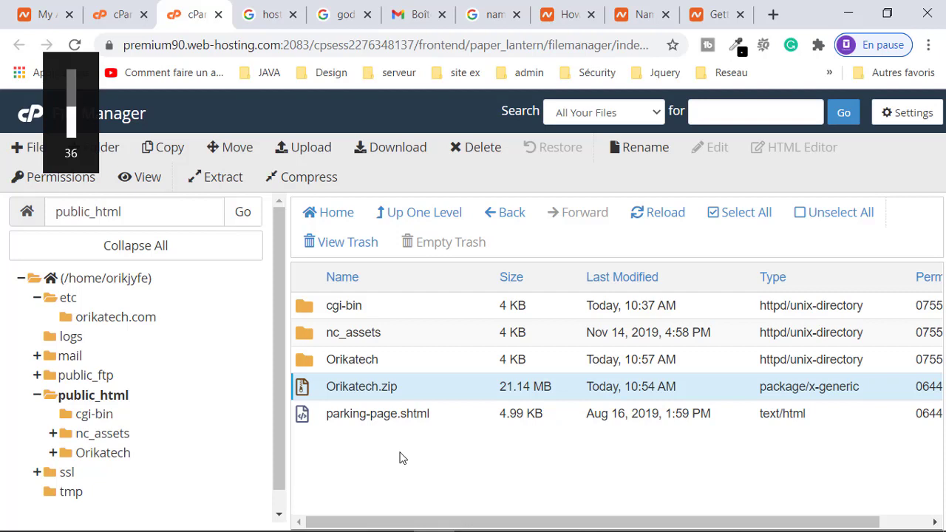
key("XF86AudioLowerVolume")
key("XF86AudioLowerVolume")
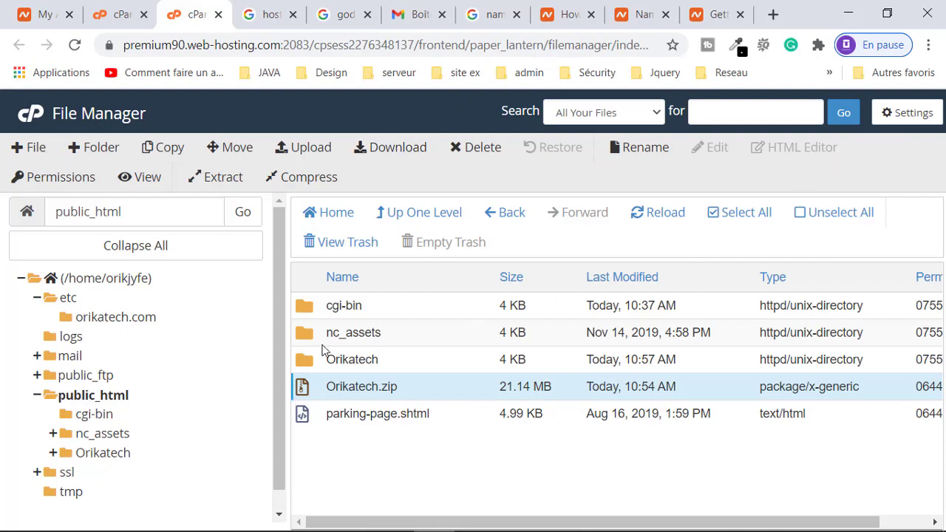
Open the Orikatech folder inside public_html and examine the site files it contains
double_click(357, 359)
double_click(308, 363)
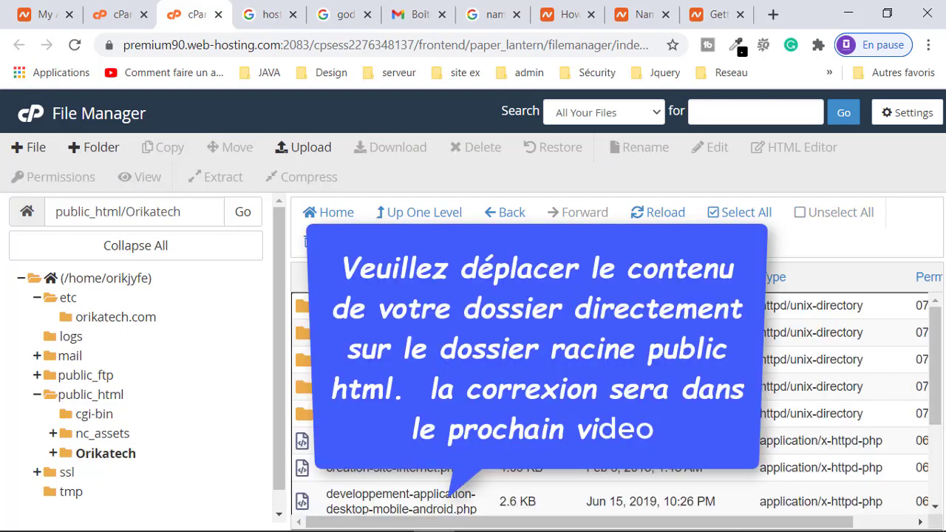
scroll(439, 359, "down", 5)
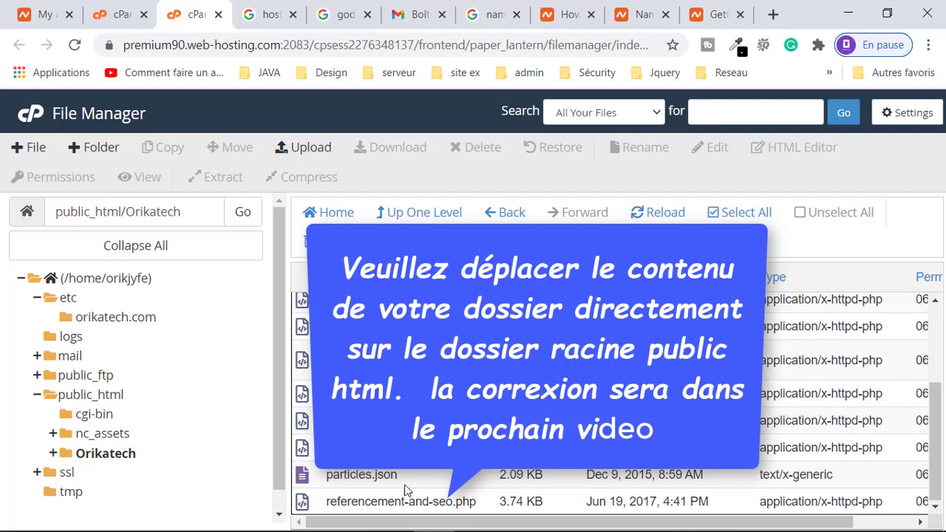
scroll(405, 494, "up", 3)
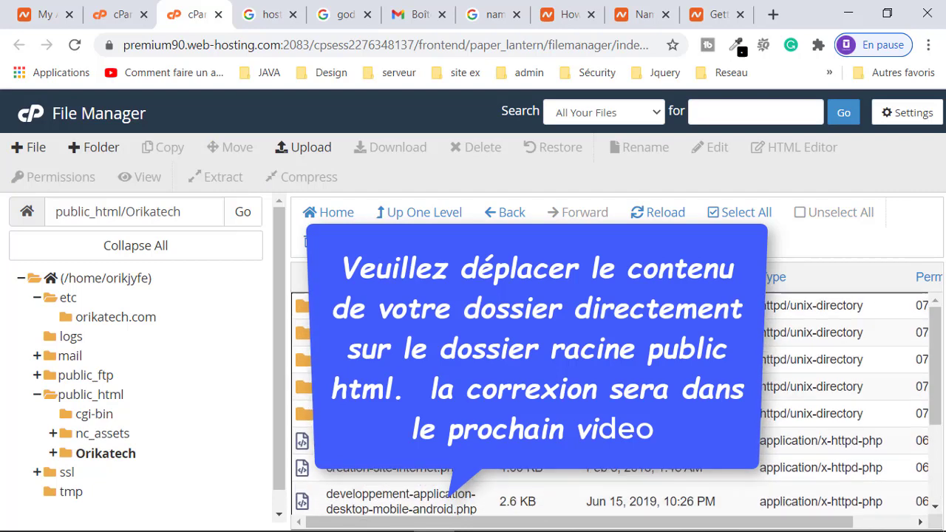
left_click(907, 123)
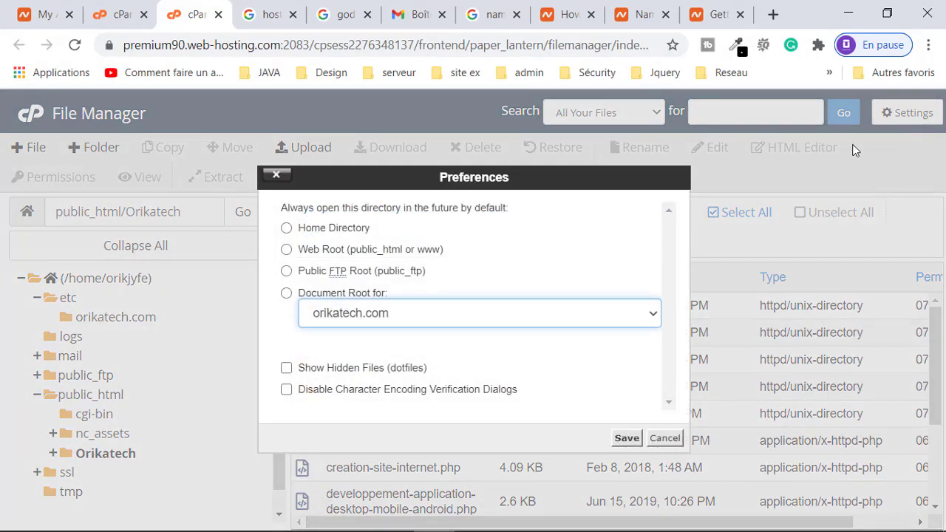
left_click(287, 370)
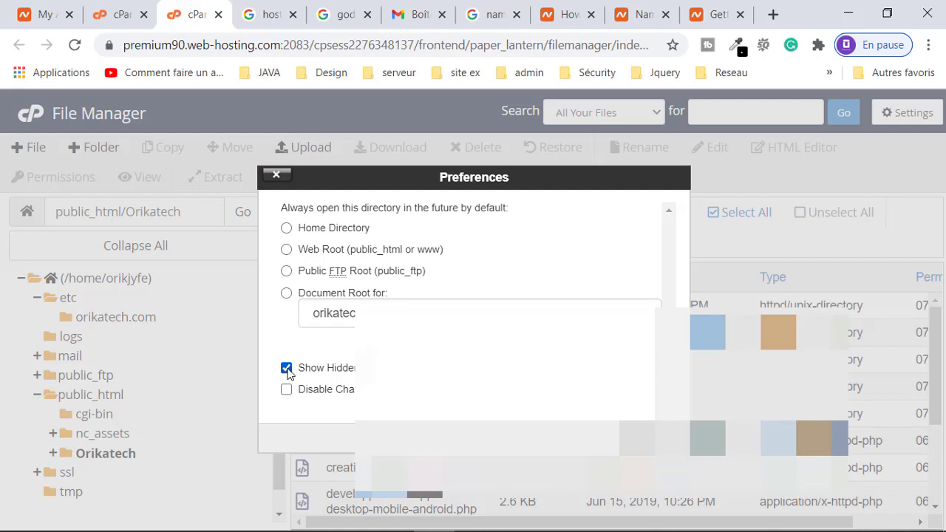
left_click(287, 369)
key("Escape")
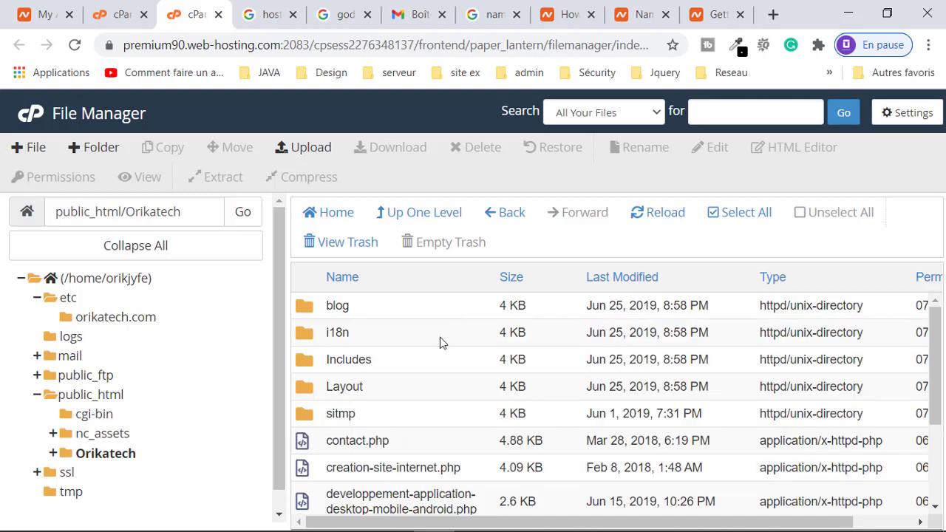
Look through the Orikatech folder's subfolders and PHP files once more
scroll(403, 369, "down", 3)
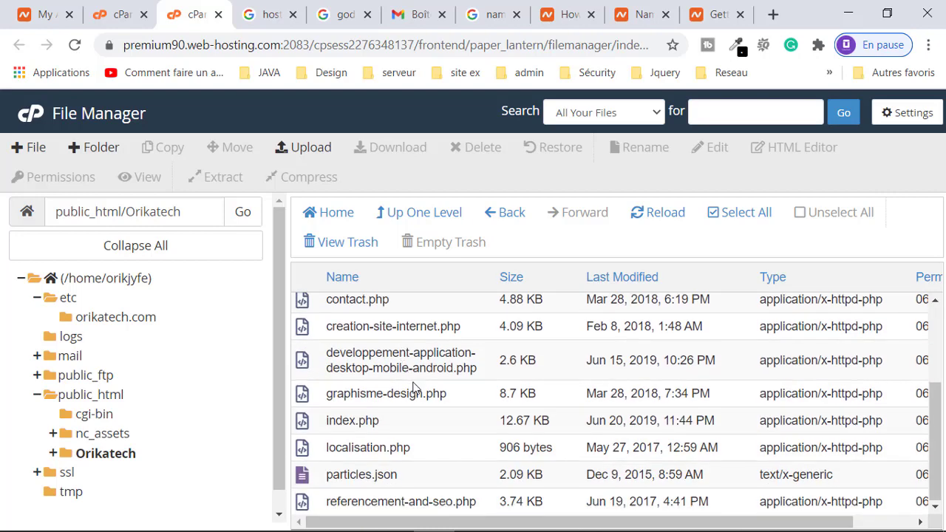
scroll(414, 388, "up", 3)
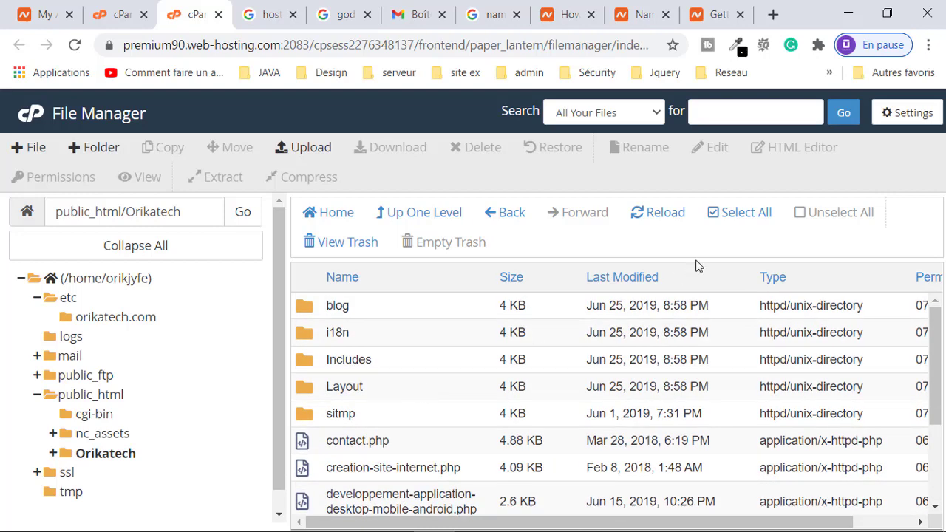